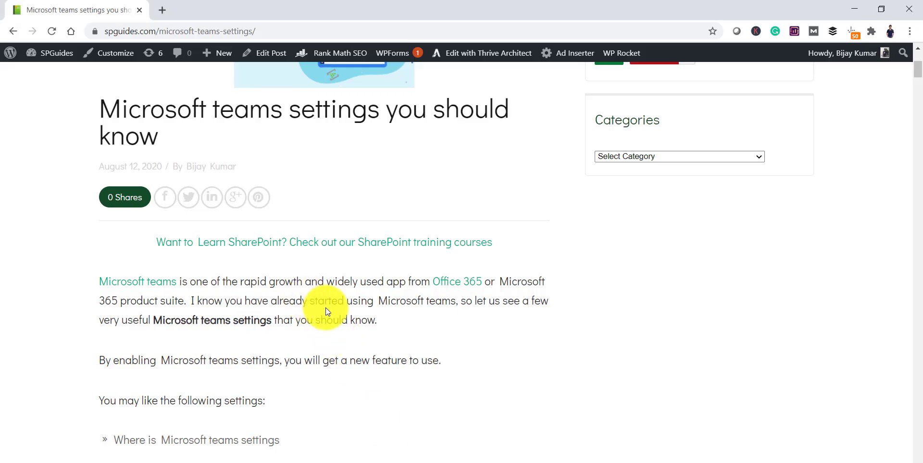
Open teams.microsoft.com in a new browser tab
scroll(325, 310, "down", 1)
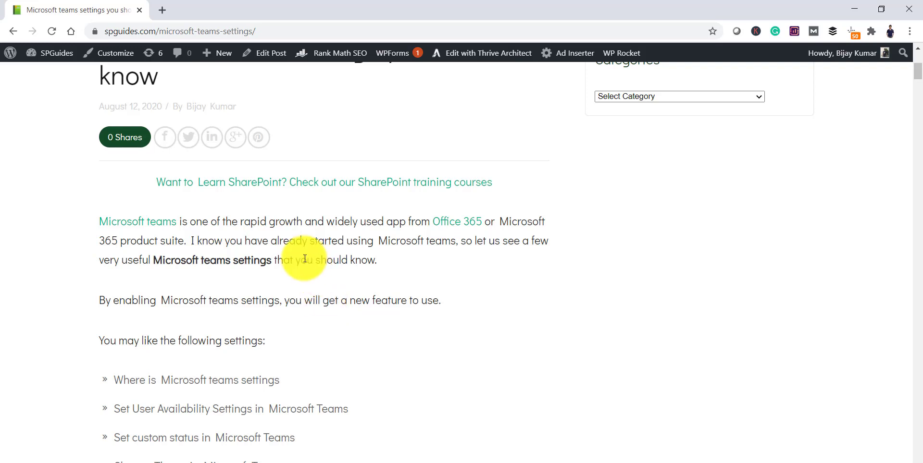
left_click(160, 10)
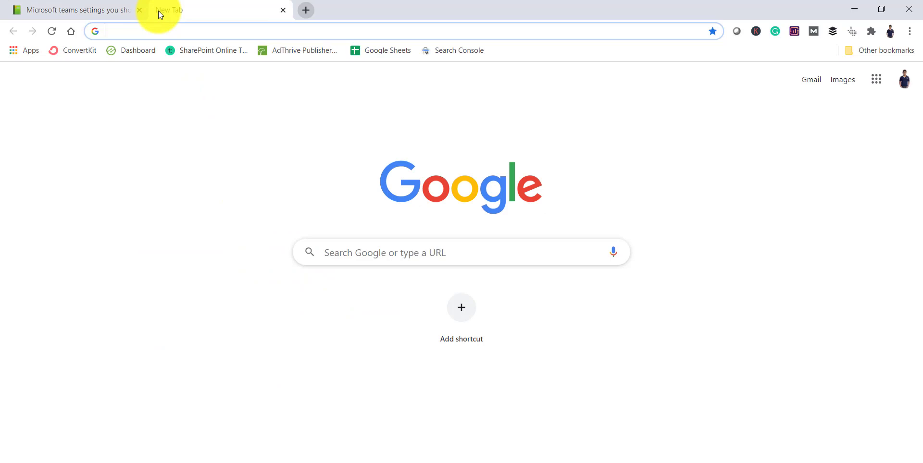
type("te")
key("Return")
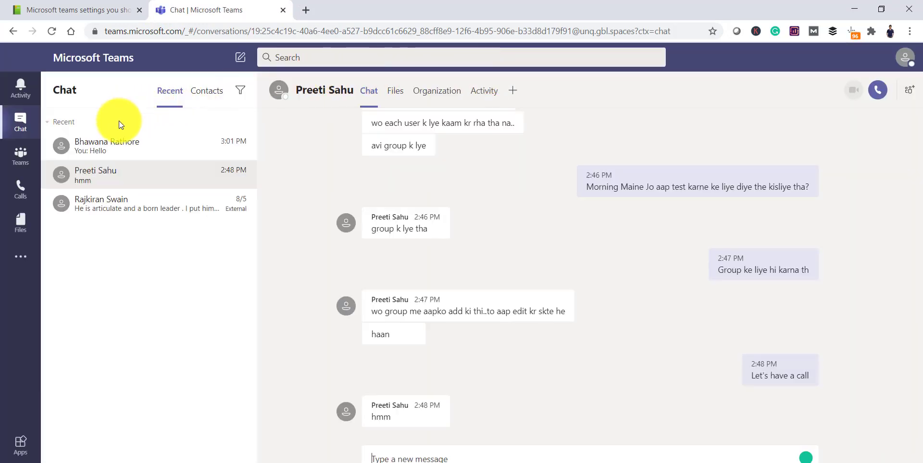
Open the most recent chat conversation and bring up the profile menu
left_click(102, 147)
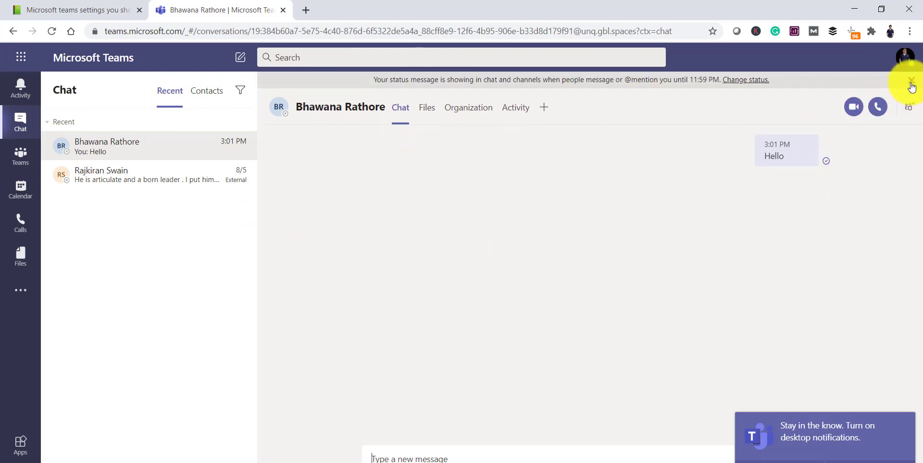
left_click(906, 60)
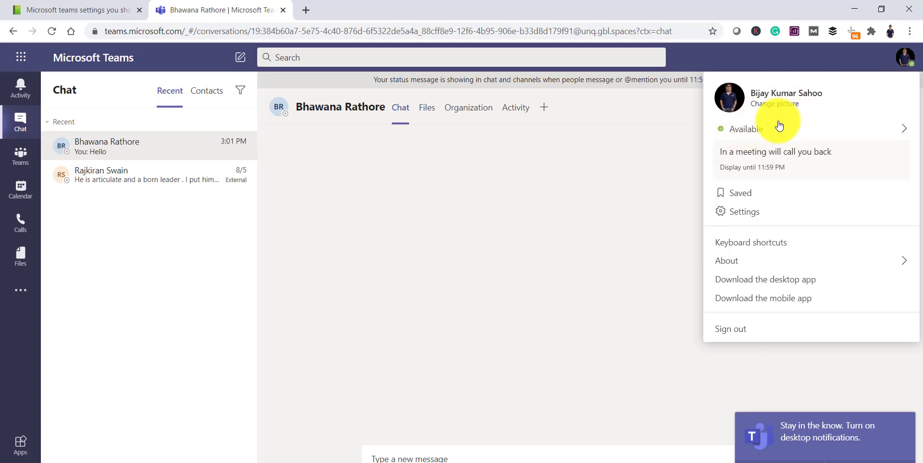
mouse_move(781, 129)
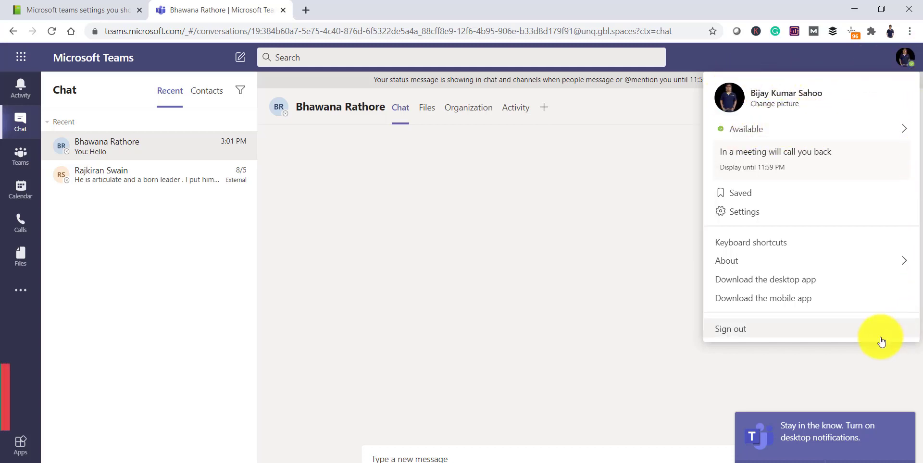
View the General settings in Teams on the web, then switch to the Teams desktop app
left_click(757, 218)
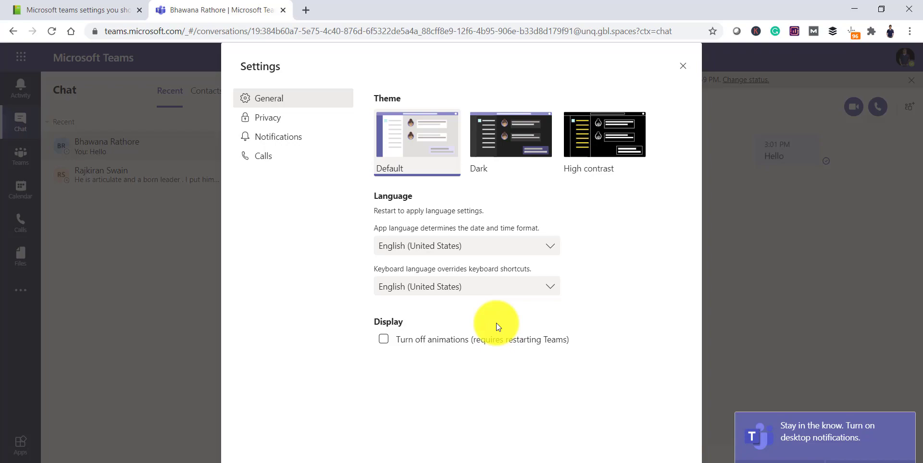
left_click(499, 459)
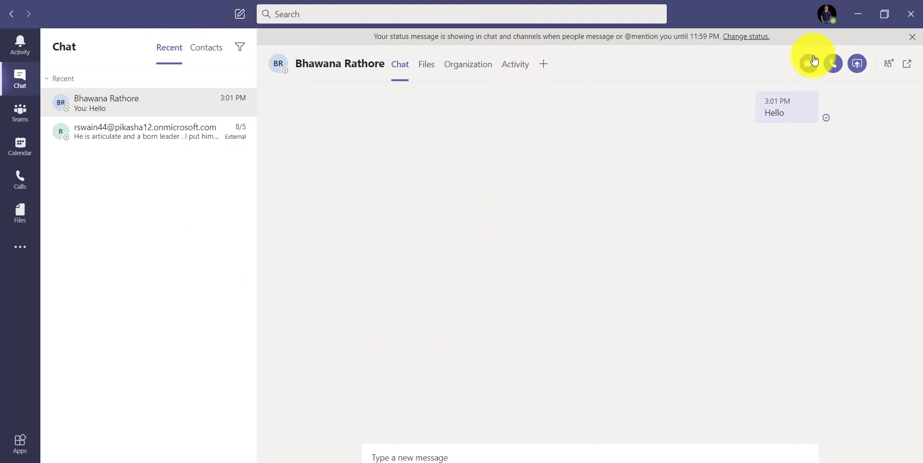
Open the profile menu in the Teams desktop app, then dismiss it with Escape
left_click(836, 27)
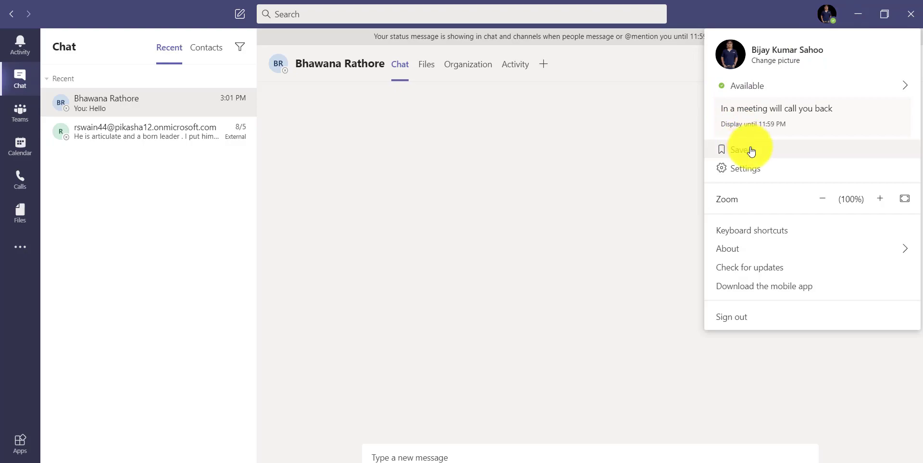
key("Escape")
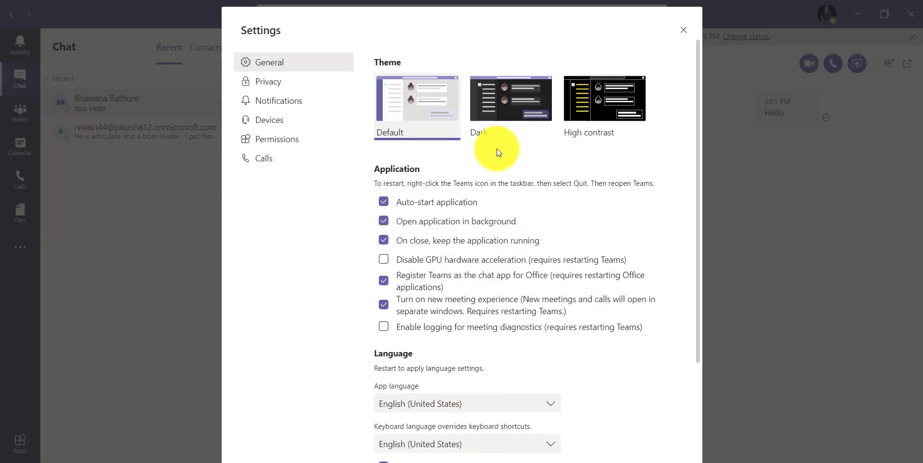
Preview the Dark and High contrast themes, settle on Default, and close Settings
left_click(487, 126)
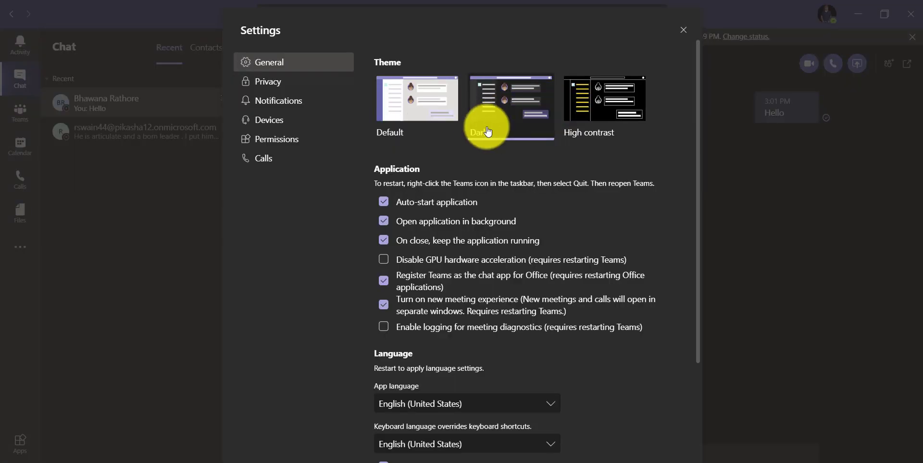
left_click(598, 117)
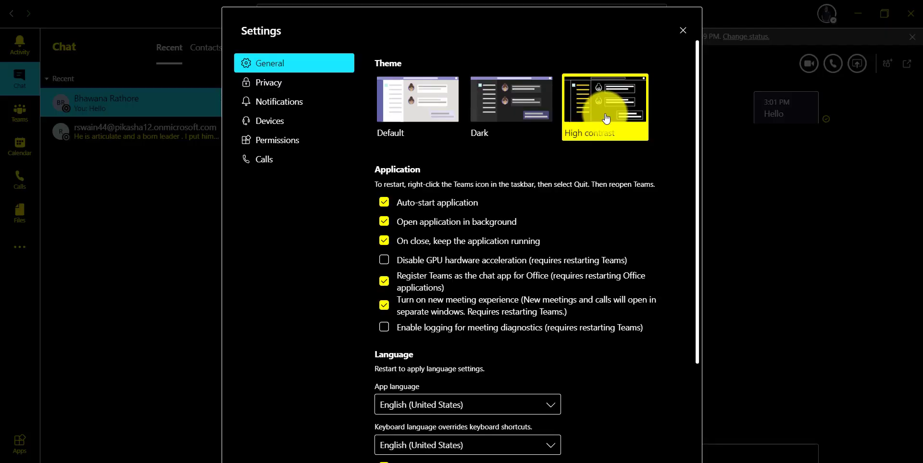
left_click(439, 96)
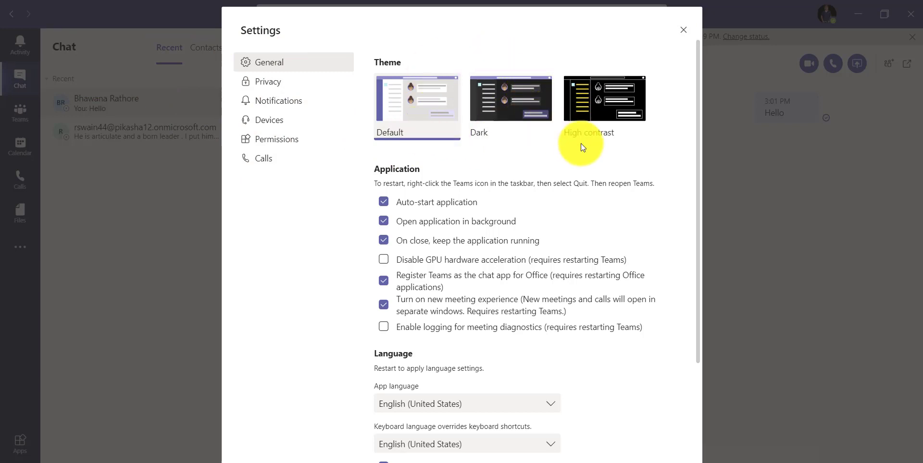
left_click(600, 113)
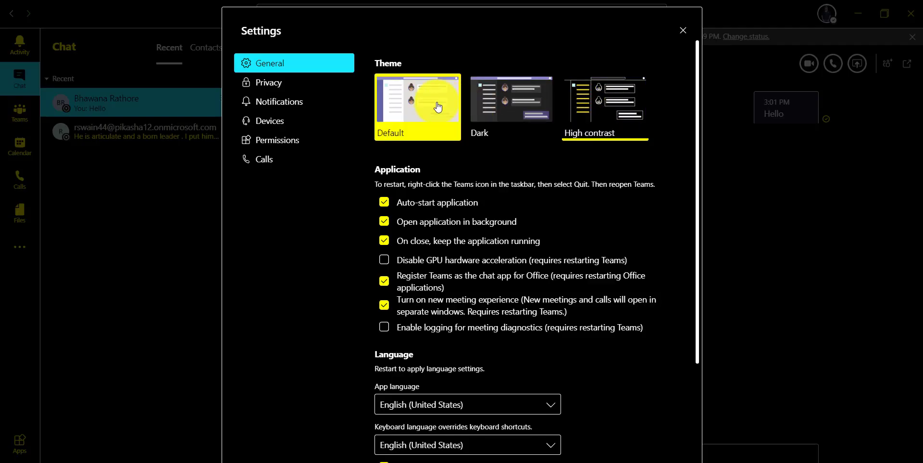
left_click(437, 108)
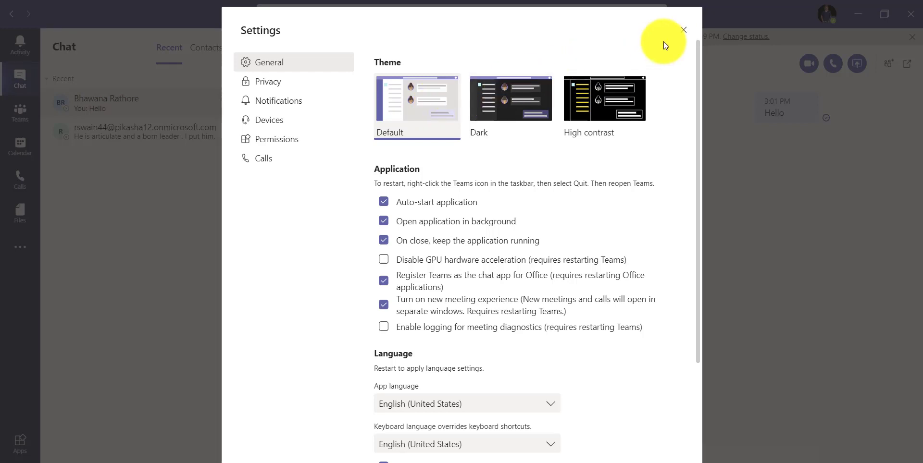
left_click(681, 32)
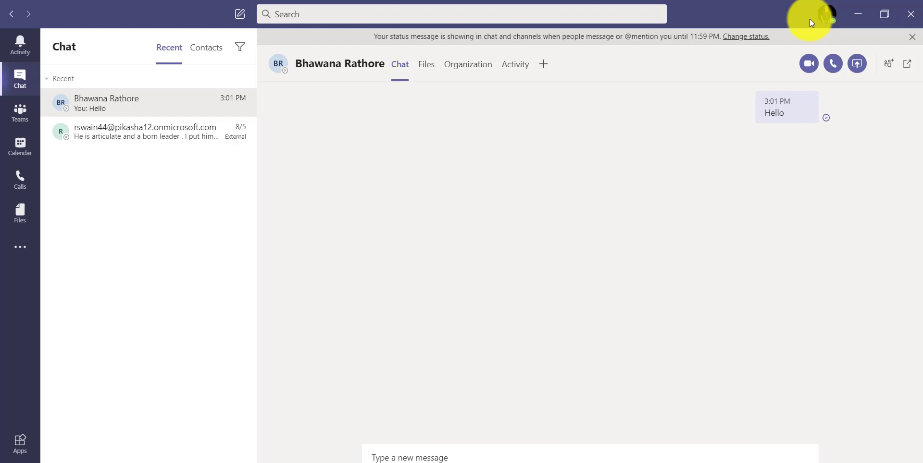
Change availability from Available to Busy, then reopen the profile menu
left_click(835, 27)
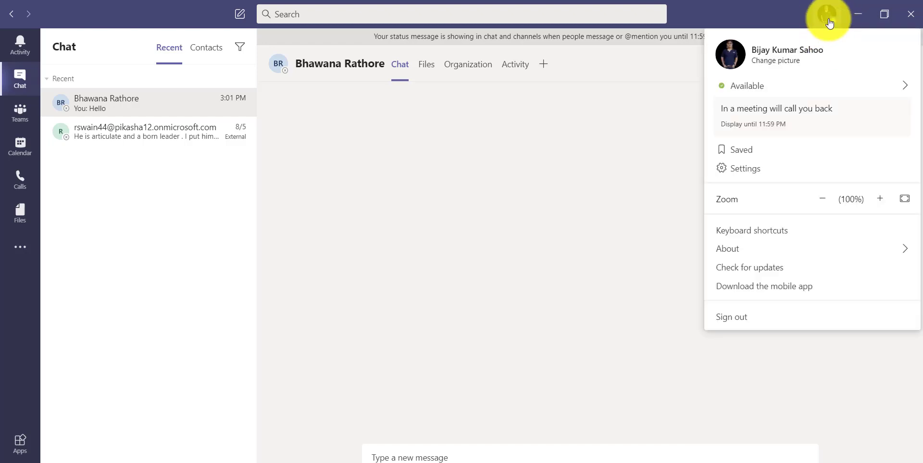
mouse_move(830, 86)
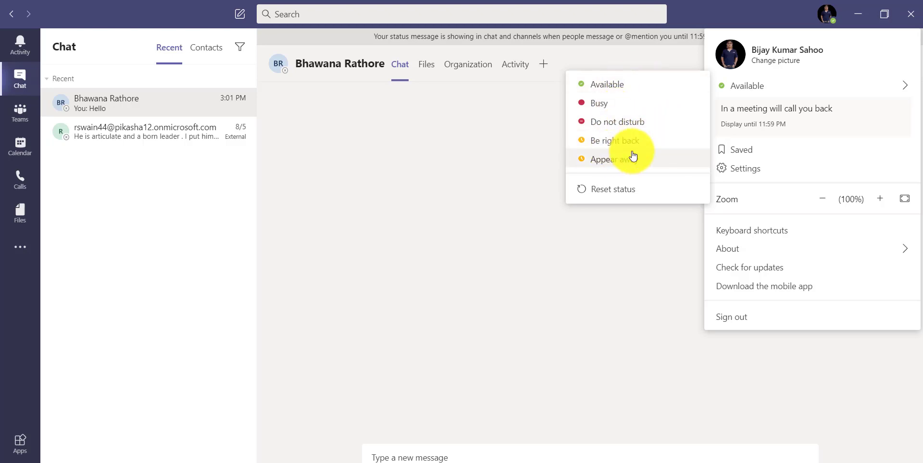
left_click(612, 111)
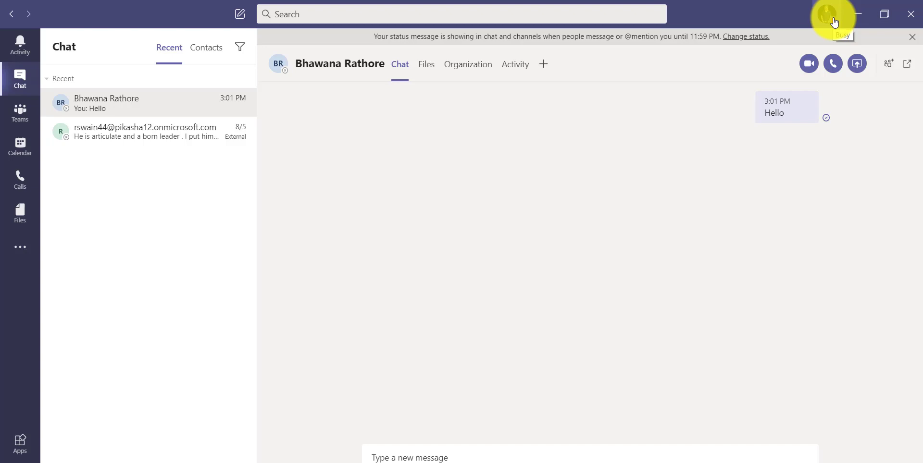
left_click(834, 21)
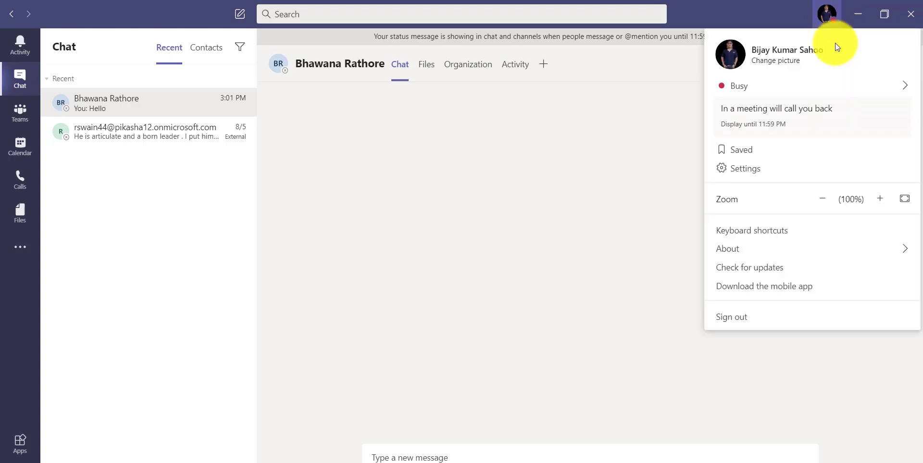
mouse_move(735, 117)
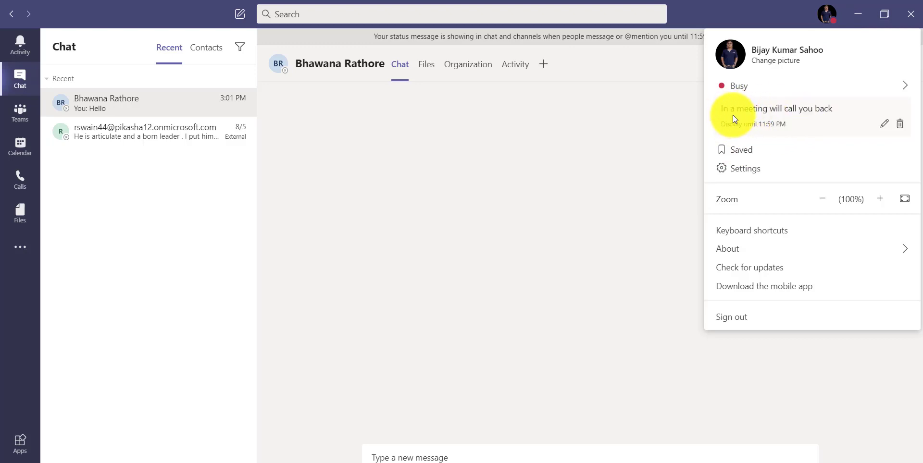
Delete the existing status message, then leave the Photos screenshot to return to Teams
left_click(899, 124)
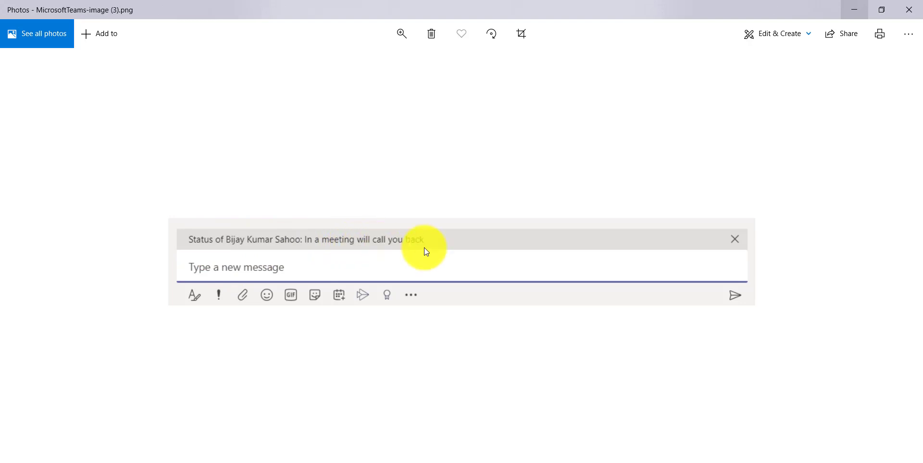
left_click(860, 13)
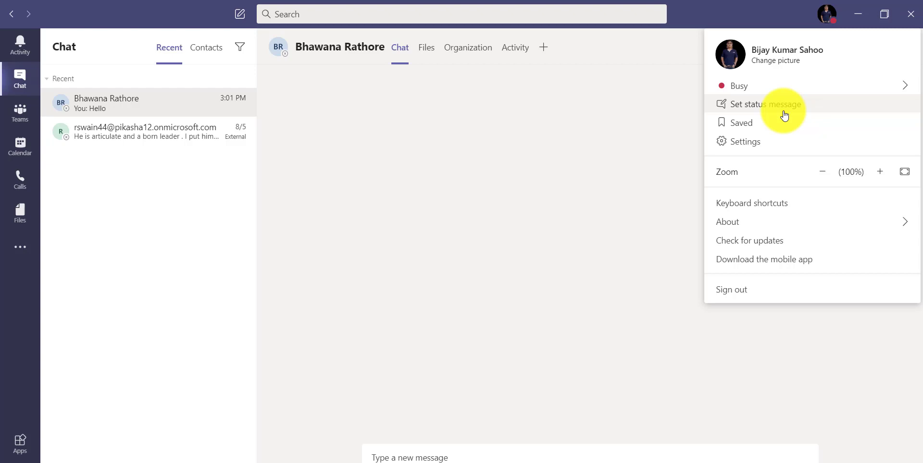
Save status 'Hey I am in a meeting.', shown when people message me, clearing after 1 Hour
left_click(783, 108)
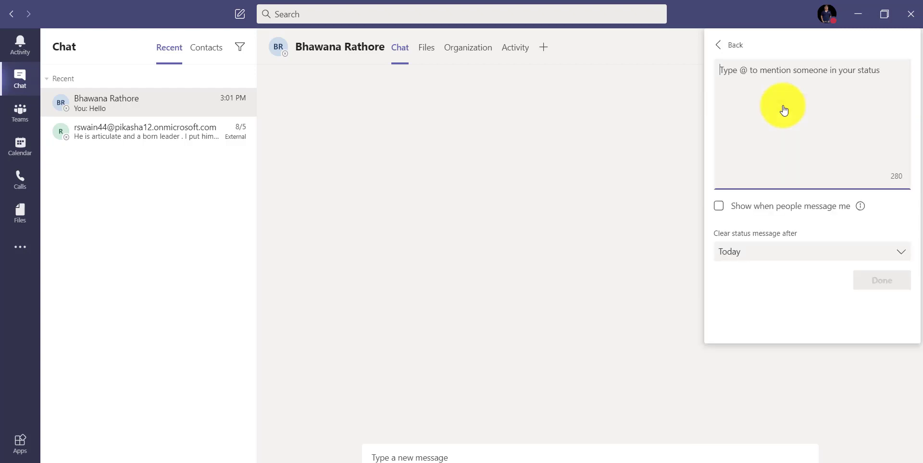
type("I")
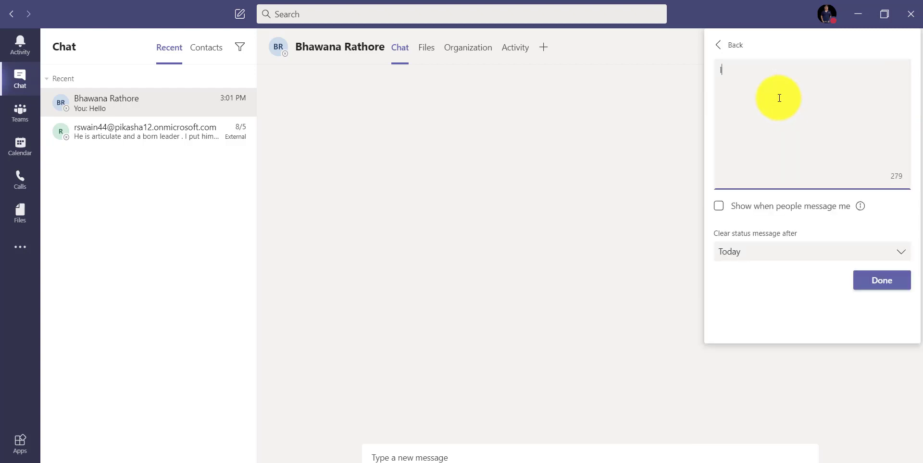
key("BackSpace")
type("Hey I will")
key("BackSpace")
key("BackSpace")
key("BackSpace")
key("BackSpace")
type("am in a meeting.")
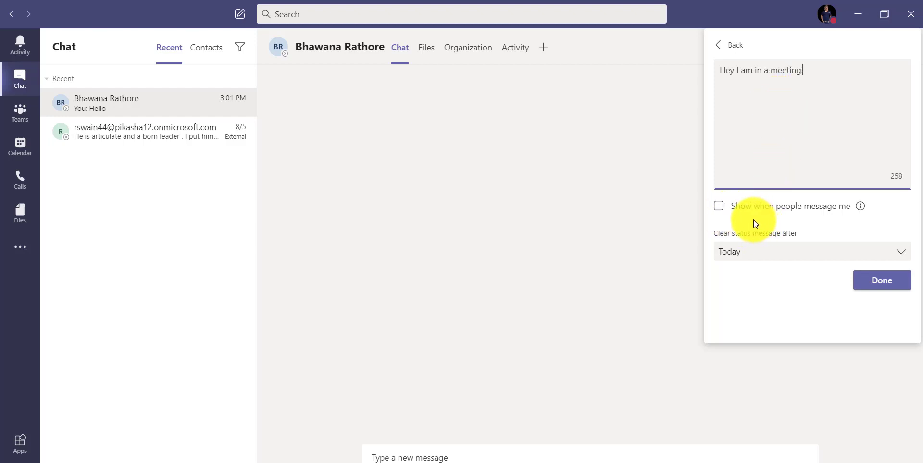
left_click(718, 206)
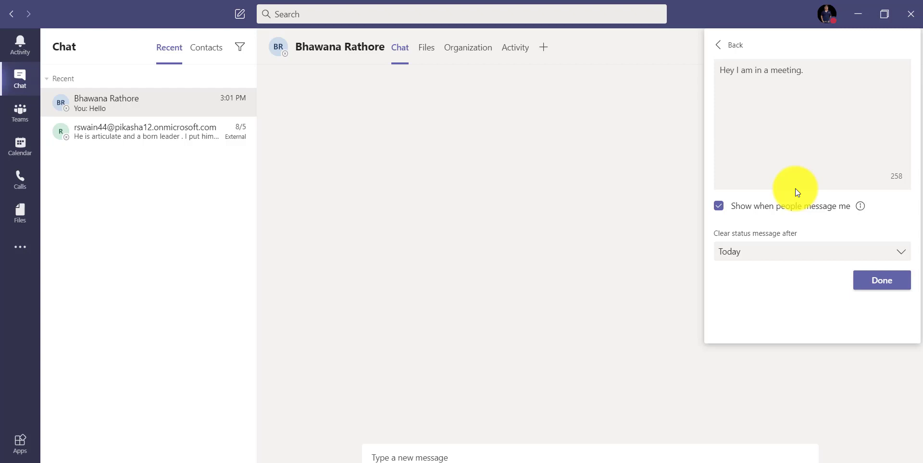
left_click(779, 257)
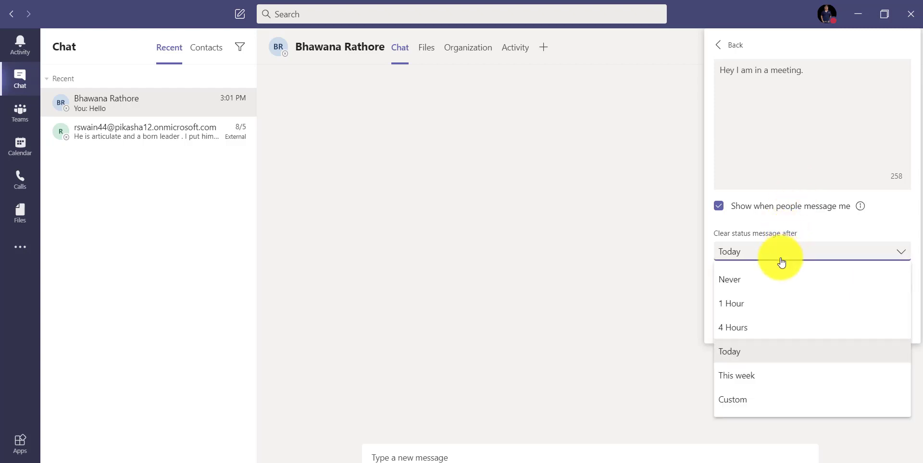
left_click(765, 303)
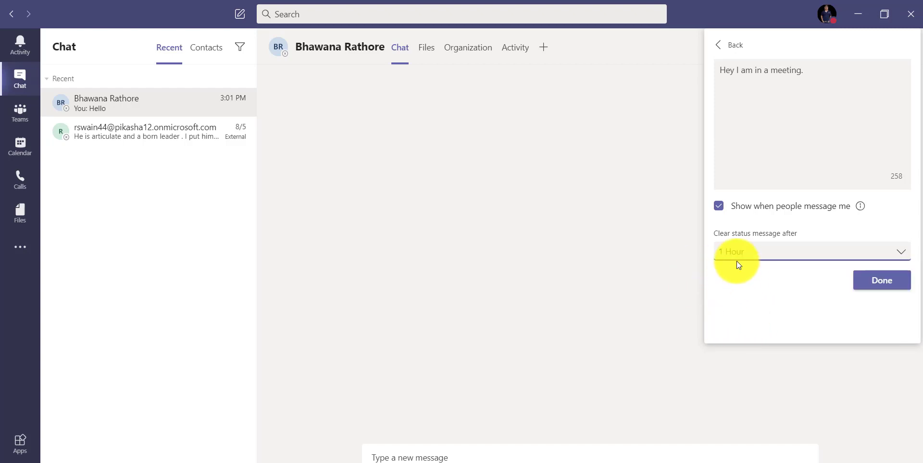
left_click(889, 288)
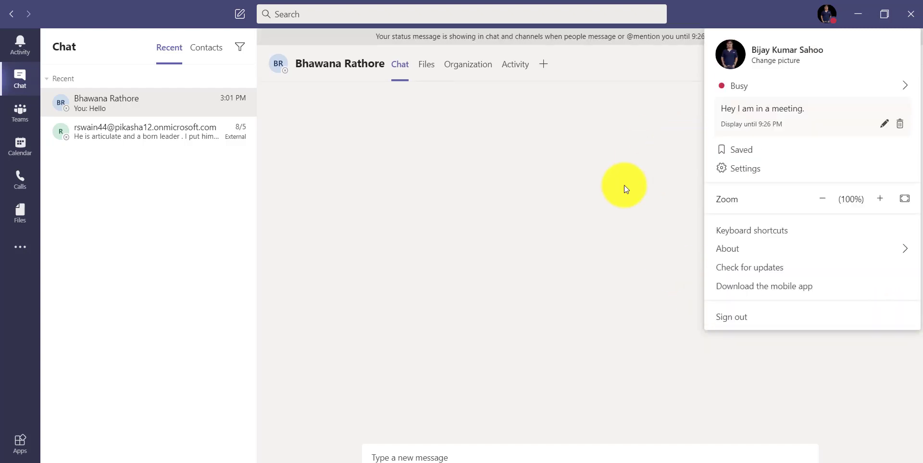
left_click(515, 192)
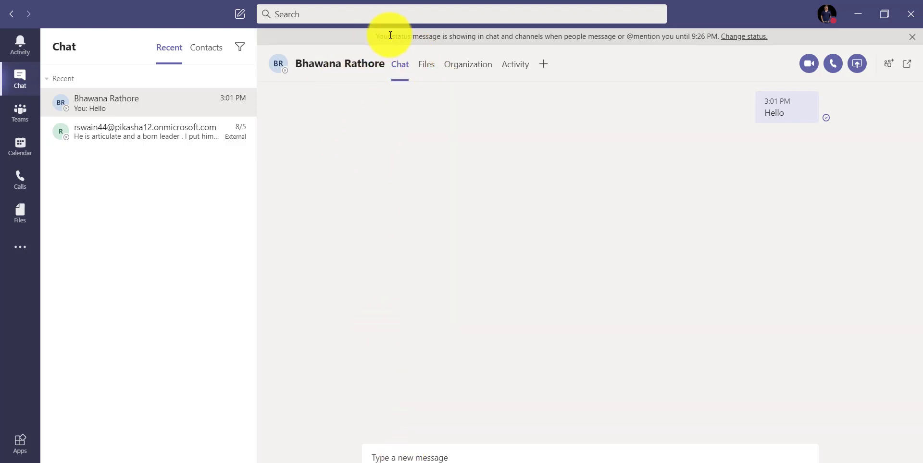
left_click_drag(377, 36, 606, 35)
left_click(430, 38)
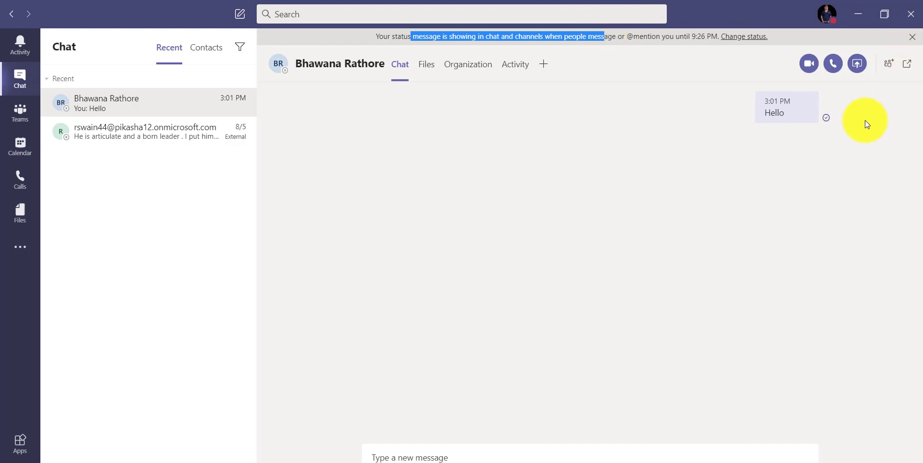
Upload teams.png from D:\Data as the profile picture, save it, and close the dialog
left_click(835, 22)
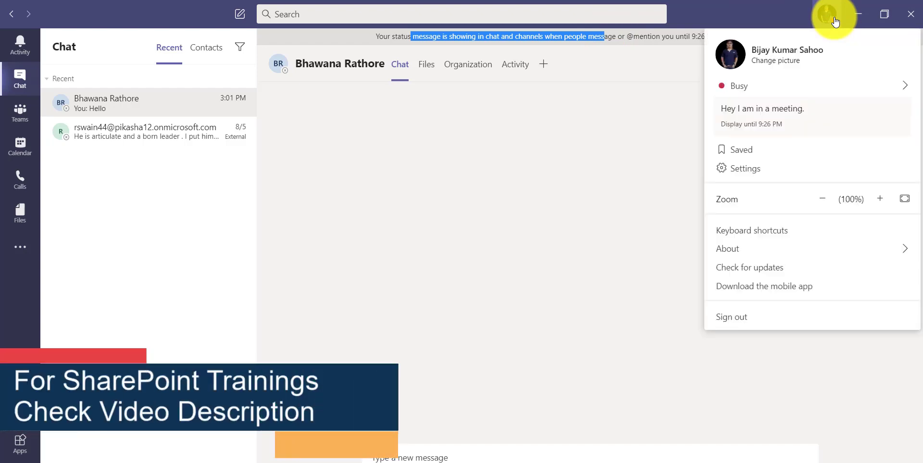
left_click(781, 66)
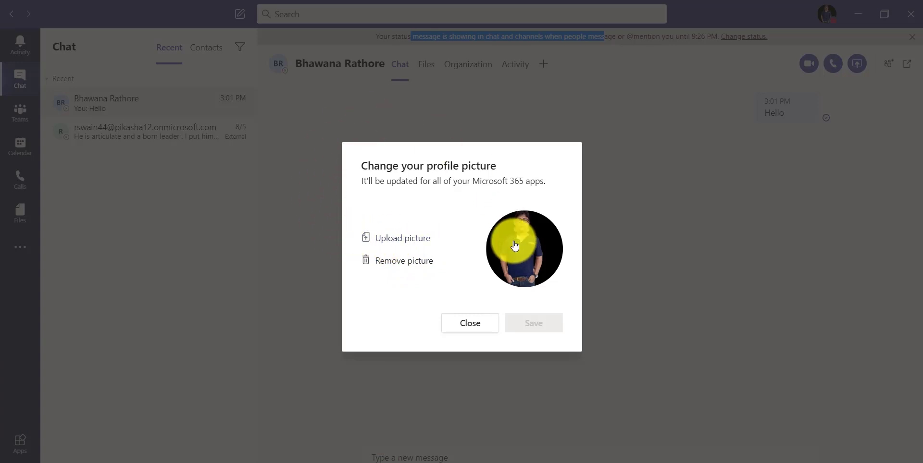
left_click(404, 237)
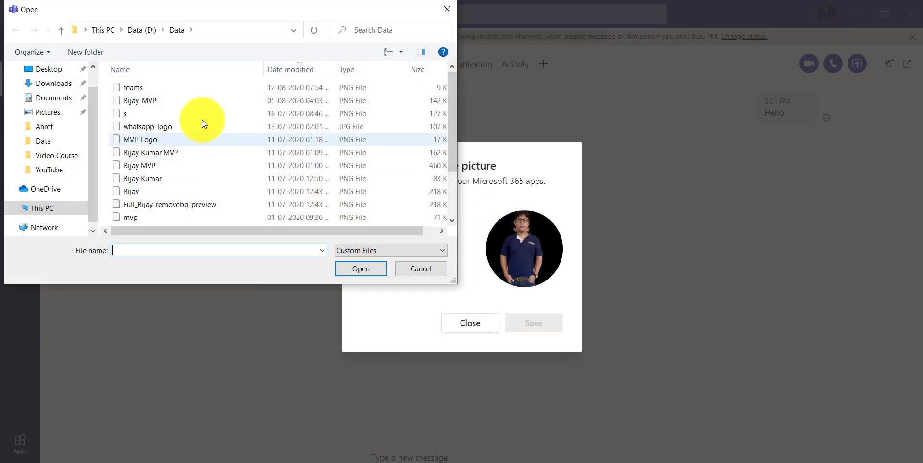
left_click(147, 91)
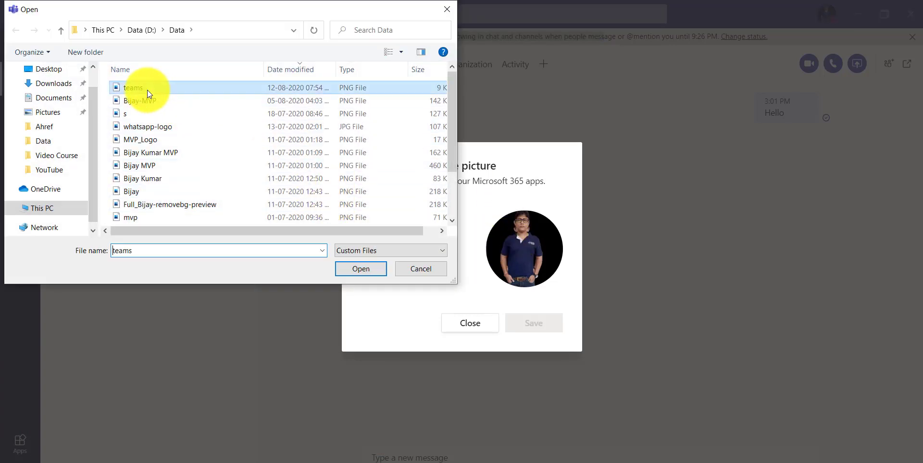
left_click(346, 272)
left_click(533, 332)
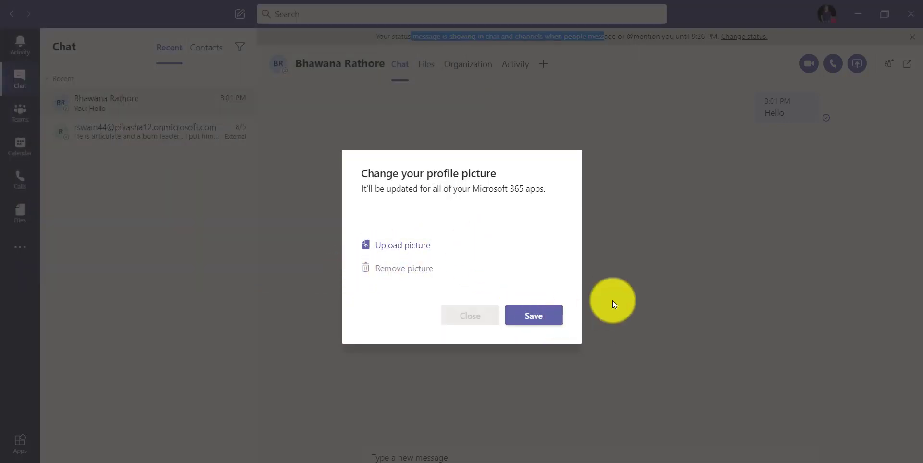
left_click(476, 321)
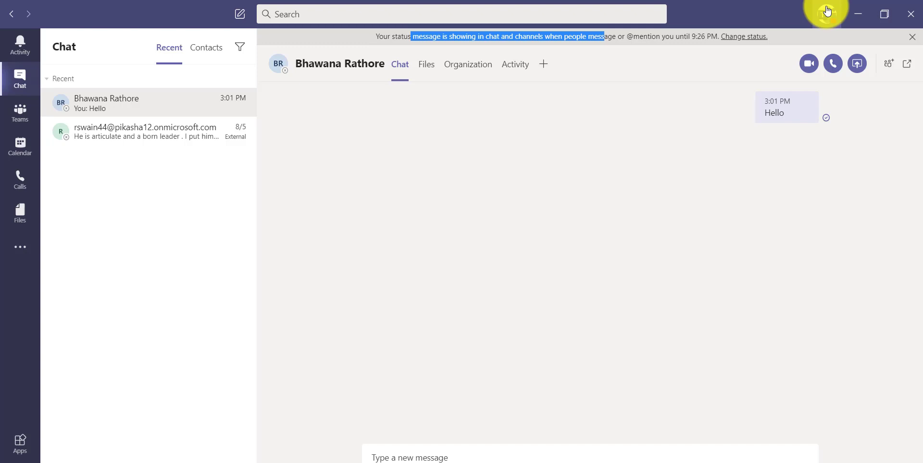
key("alt+Tab")
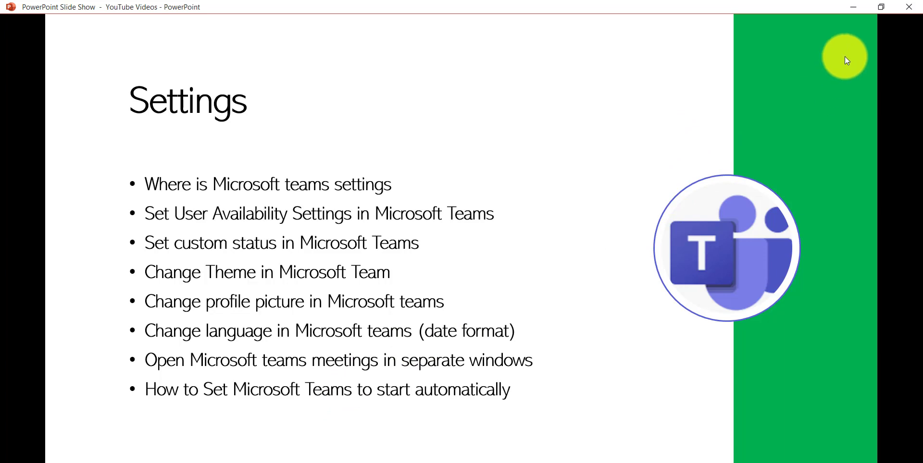
left_click(859, 8)
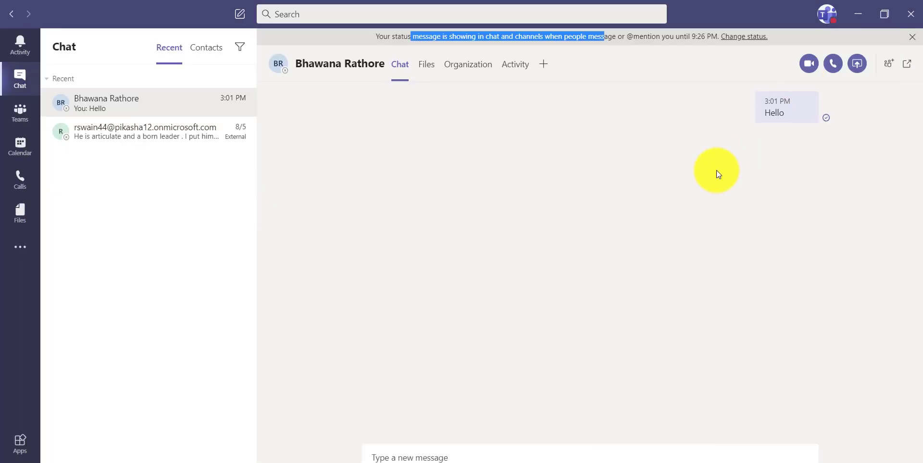
left_click(828, 15)
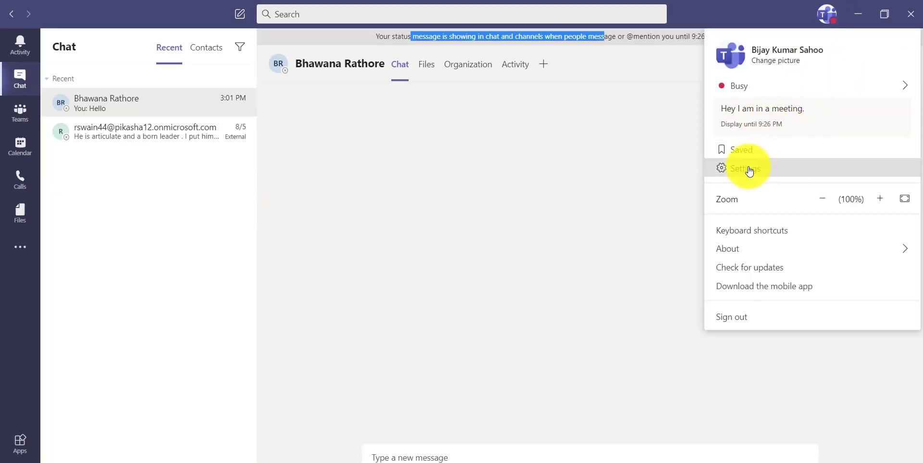
left_click(566, 218)
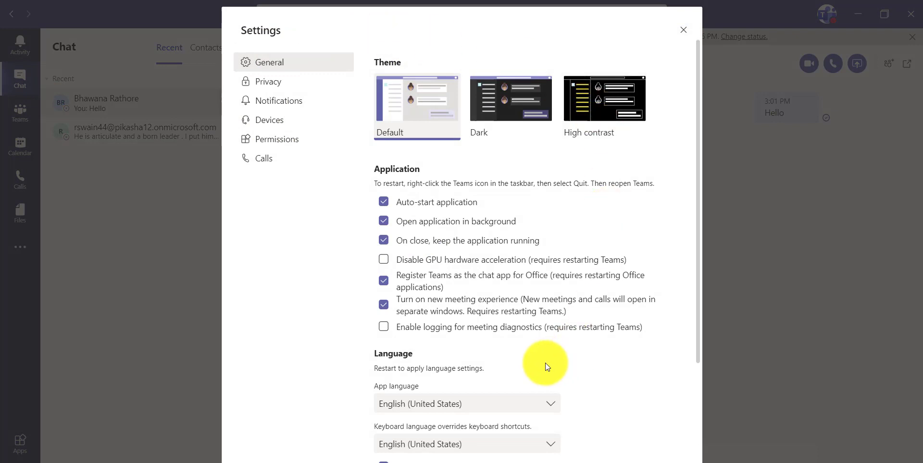
scroll(508, 240, "down", 1)
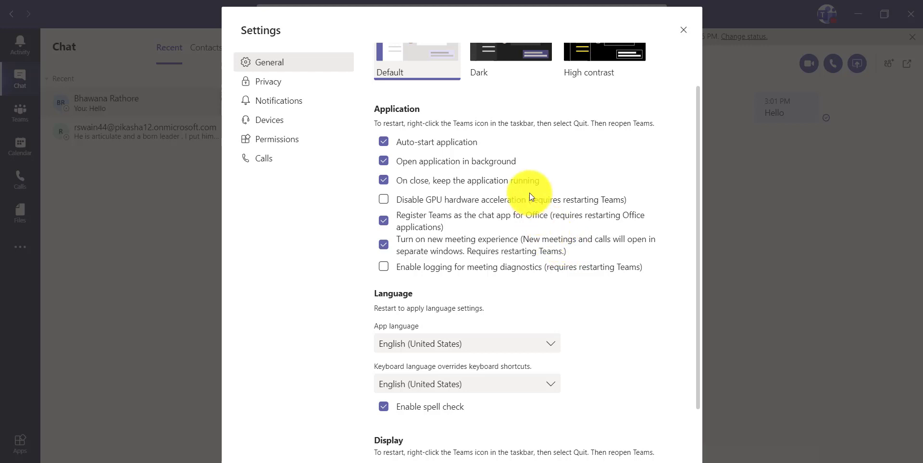
left_click(682, 31)
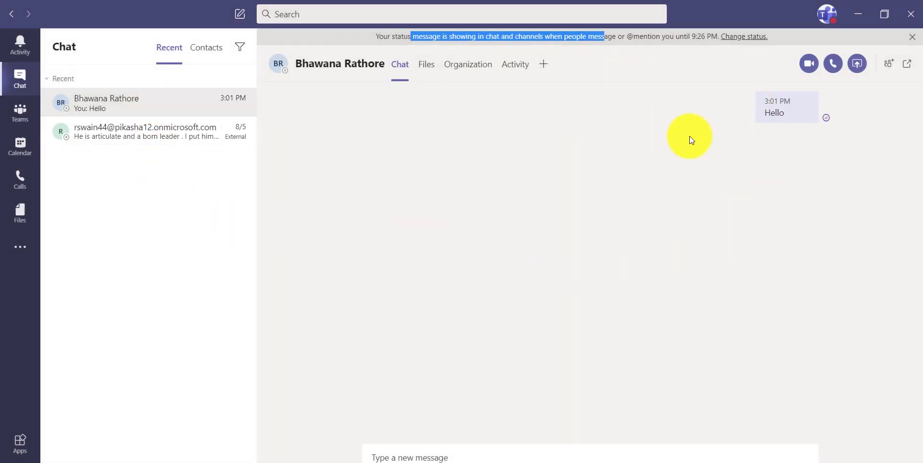
Audio-call the contact, show the conversation, minimize and restore the call window, then leave
left_click(833, 64)
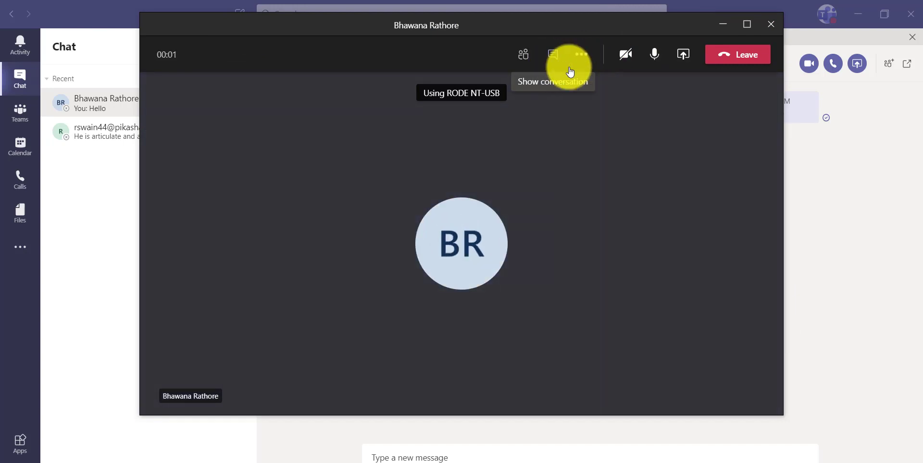
left_click(553, 54)
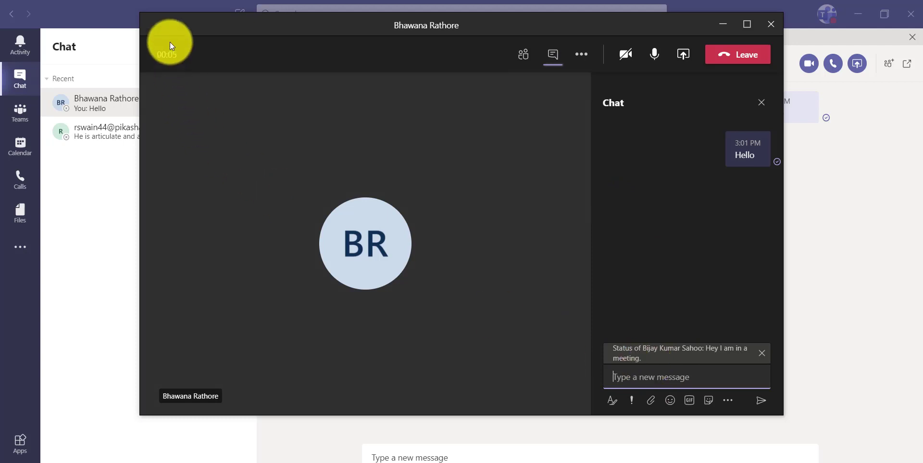
left_click(724, 24)
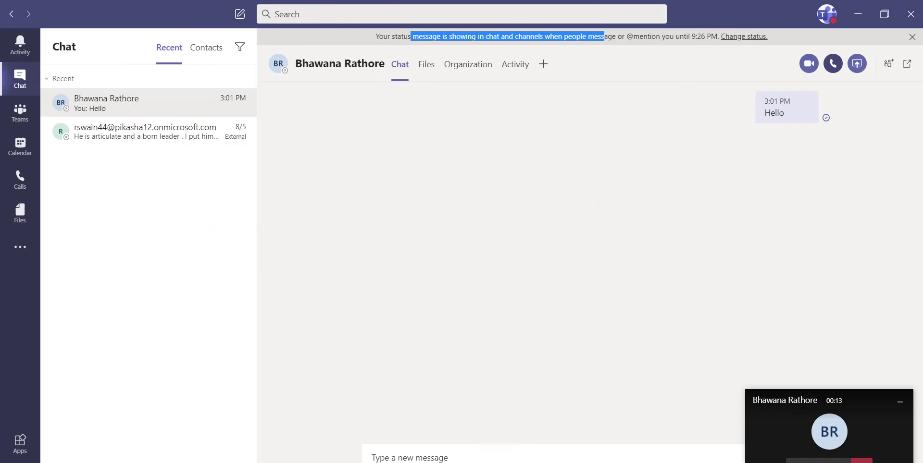
mouse_move(572, 450)
left_click(524, 434)
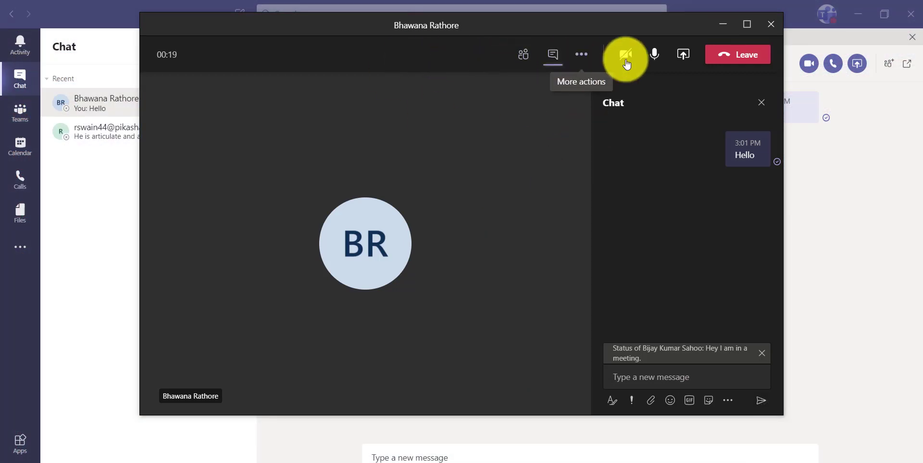
left_click(770, 25)
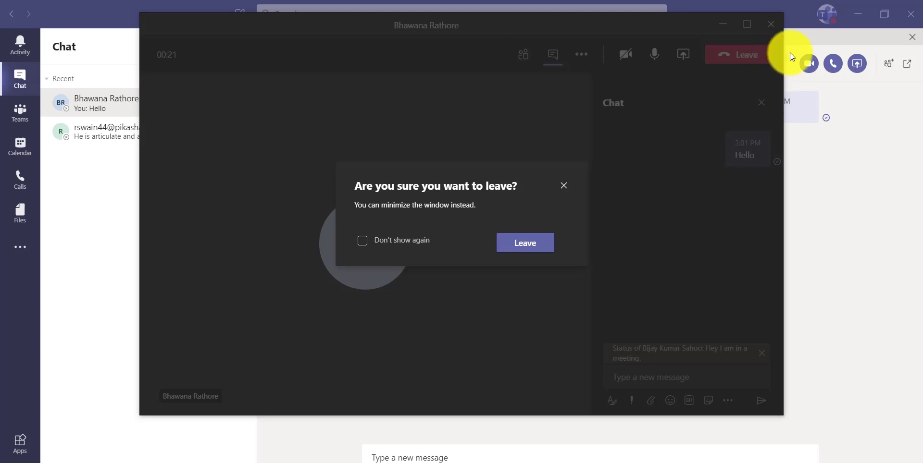
left_click(531, 246)
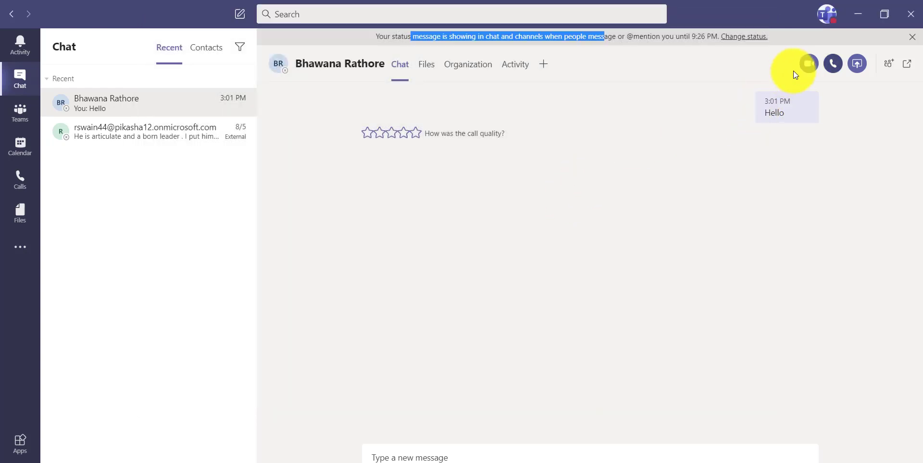
Open Settings, scroll to Language, and check the App language list, keeping English (United States)
left_click(825, 16)
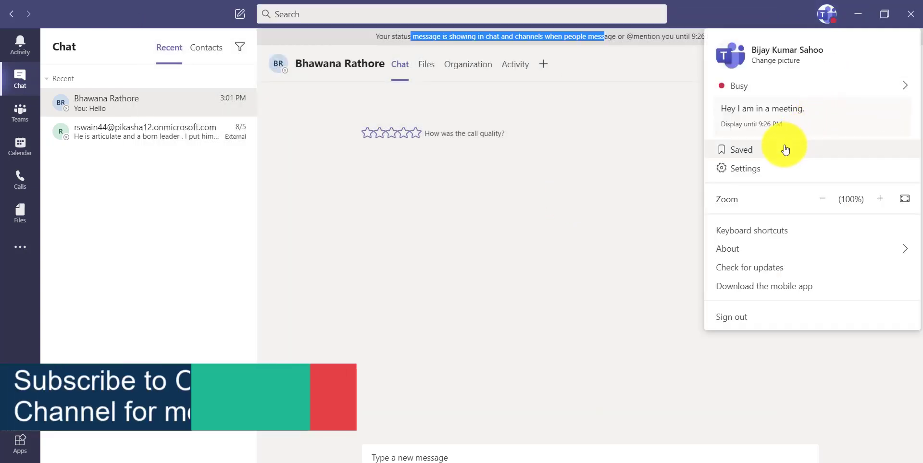
left_click(768, 167)
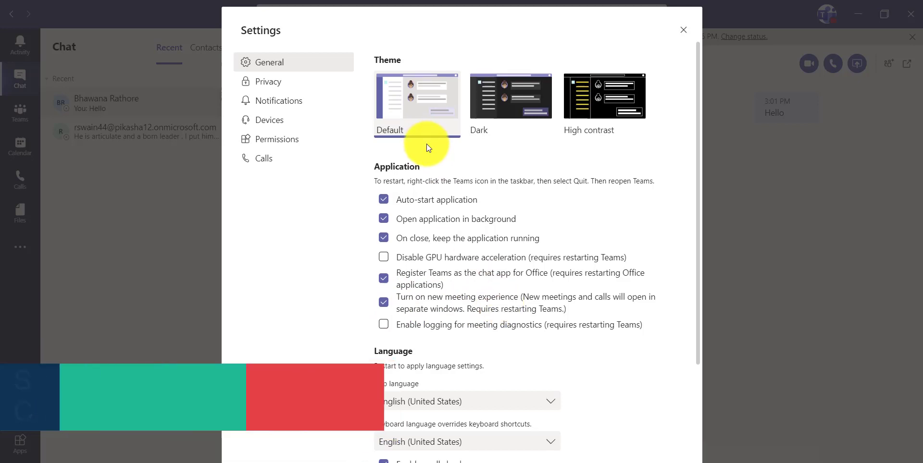
scroll(433, 158, "down", 3)
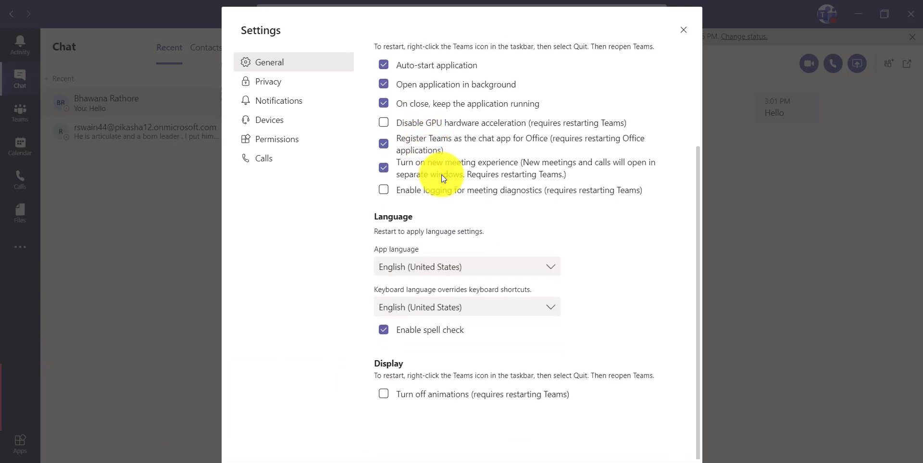
left_click(459, 269)
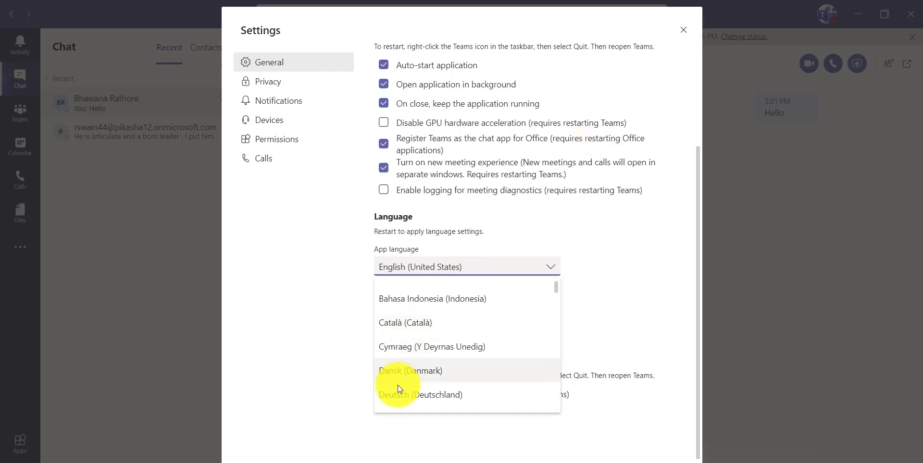
left_click(421, 253)
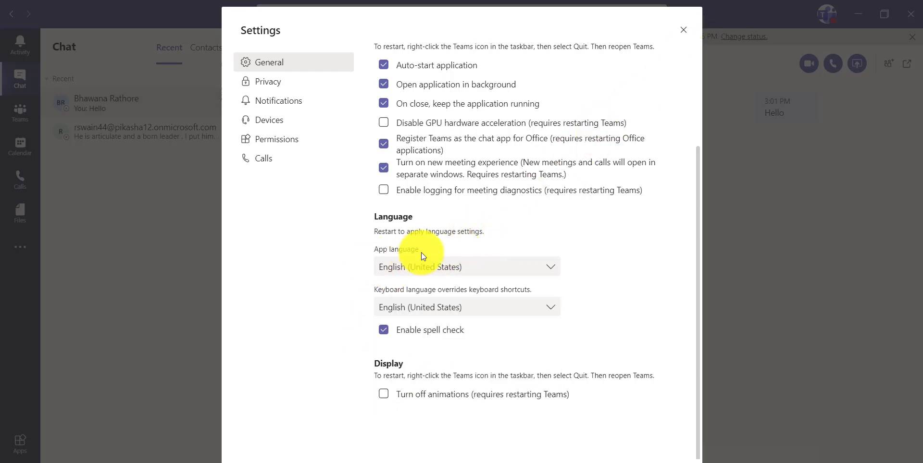